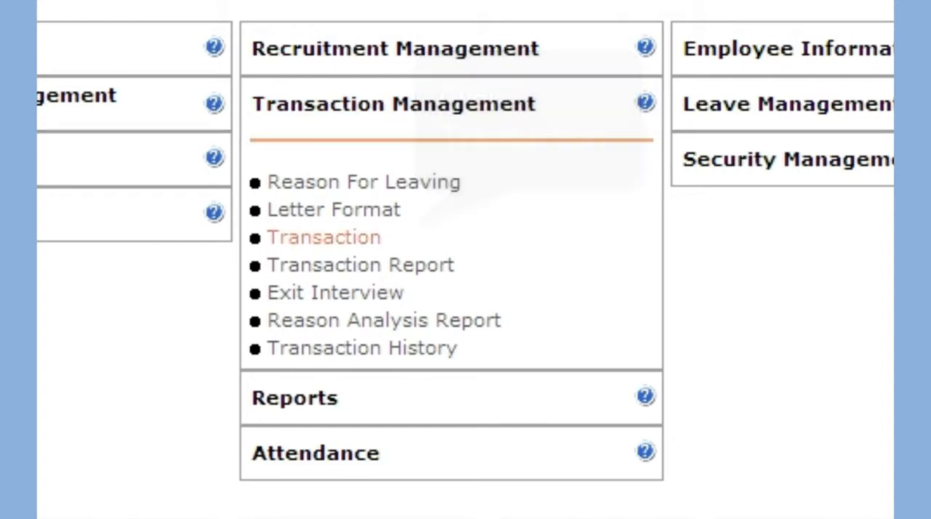
Open the Transaction form in Transaction Management and choose Confirmation as the transaction type
{"action": "left_click", "coordinate": [324, 237]}
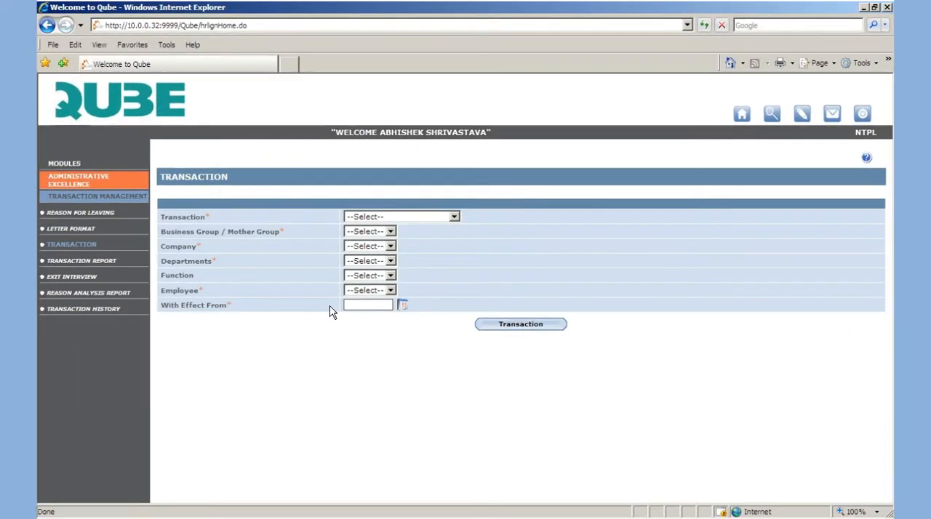
{"action": "left_click", "coordinate": [430, 217]}
{"action": "key", "text": "Down"}
{"action": "key", "text": "Down"}
{"action": "key", "text": "Down"}
{"action": "key", "text": "Down"}
{"action": "key", "text": "Down"}
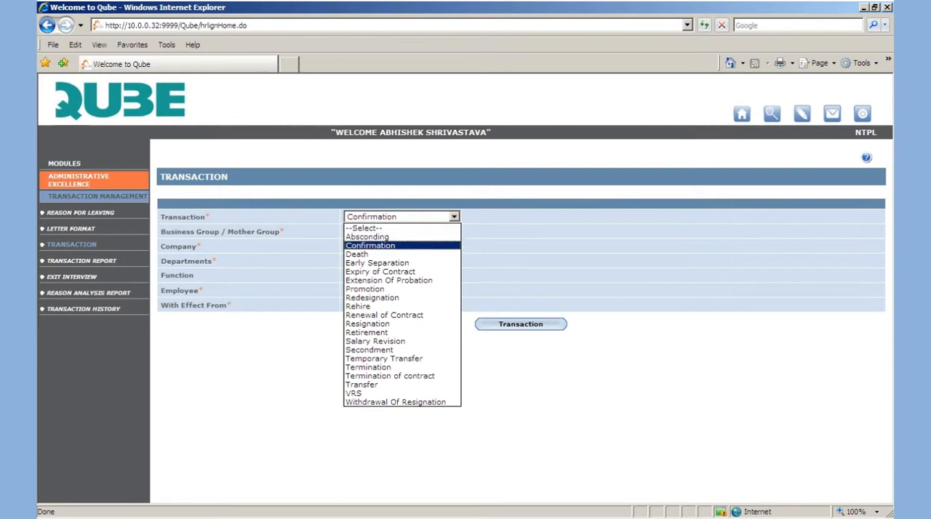
{"action": "key", "text": "Down"}
{"action": "key", "text": "Down"}
{"action": "key", "text": "Down"}
{"action": "key", "text": "Down"}
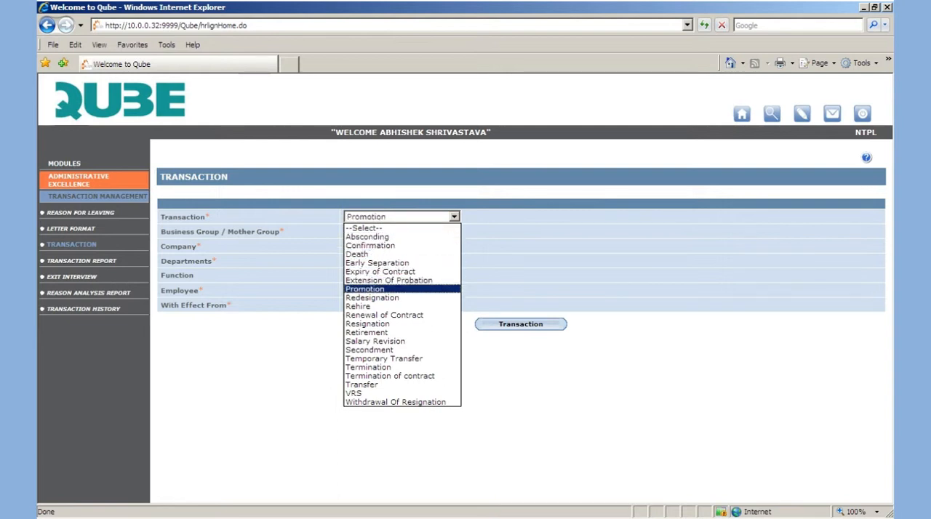
{"action": "key", "text": "Down"}
{"action": "key", "text": "Down"}
{"action": "key", "text": "Down"}
{"action": "key", "text": "Down"}
{"action": "key", "text": "Down"}
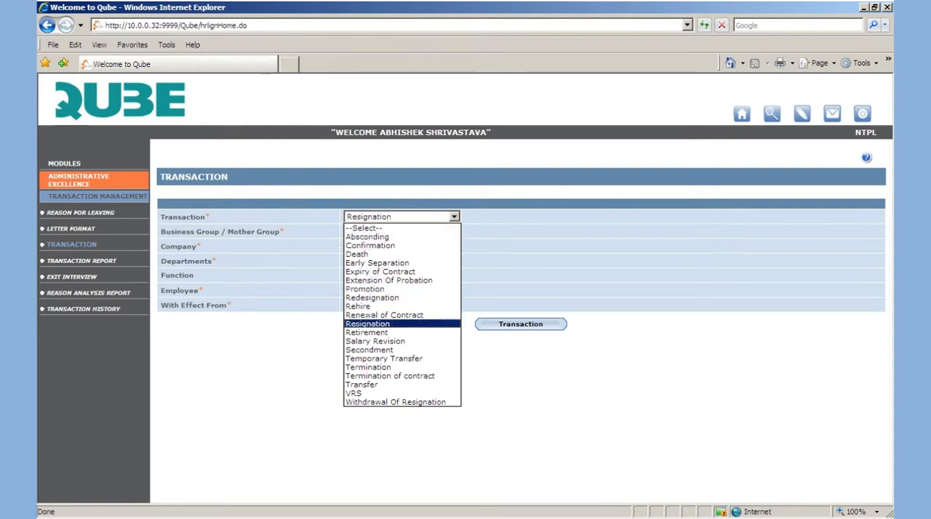
{"action": "key", "text": "Down"}
{"action": "key", "text": "Down"}
{"action": "key", "text": "Down"}
{"action": "key", "text": "Down"}
{"action": "key", "text": "Down"}
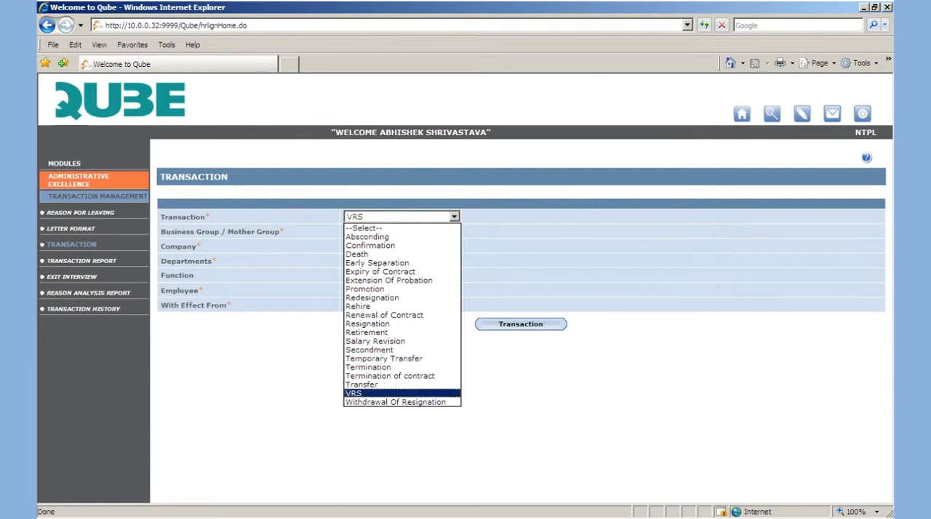
{"action": "key", "text": "Down"}
{"action": "left_click", "coordinate": [370, 245]}
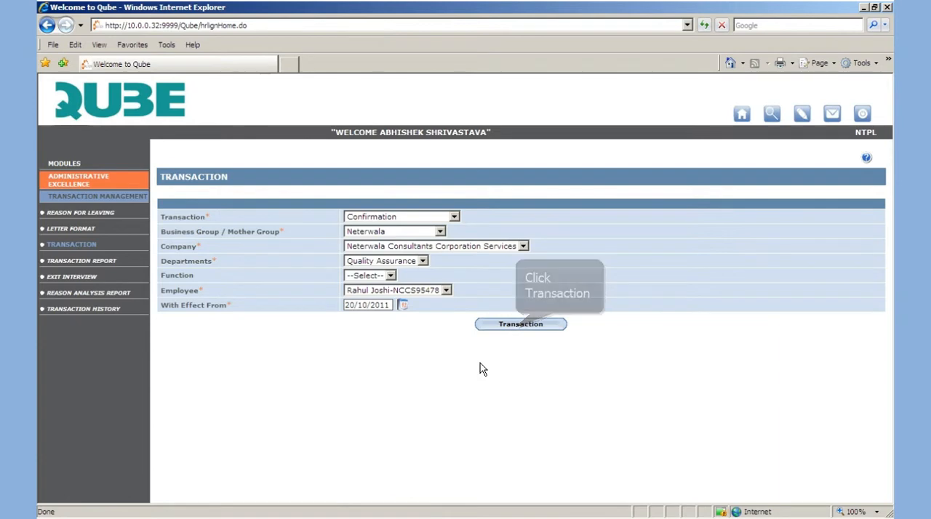
Start the confirmation for the Quality Assurance employee effective 20/10/2011 and save it with employee type Permanent and the remark "To be confirmed"
{"action": "left_click", "coordinate": [517, 324]}
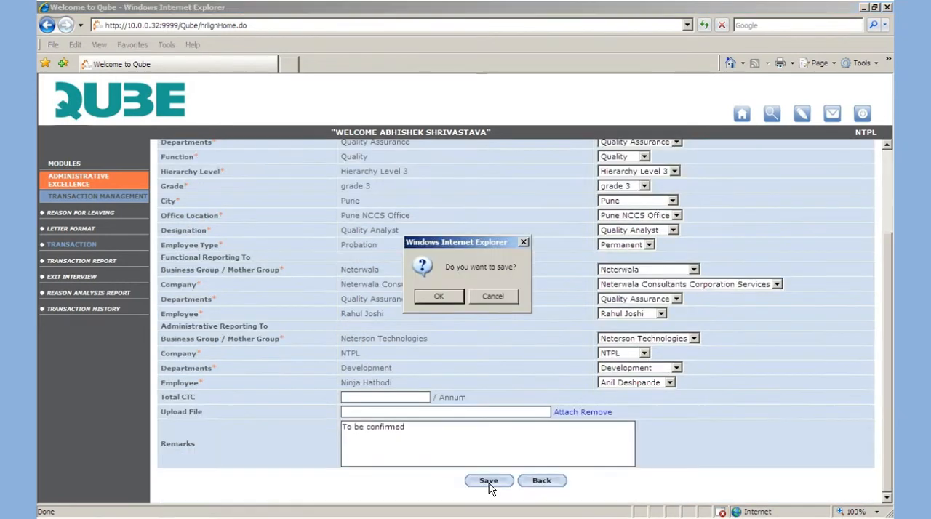
{"action": "left_click", "coordinate": [489, 480]}
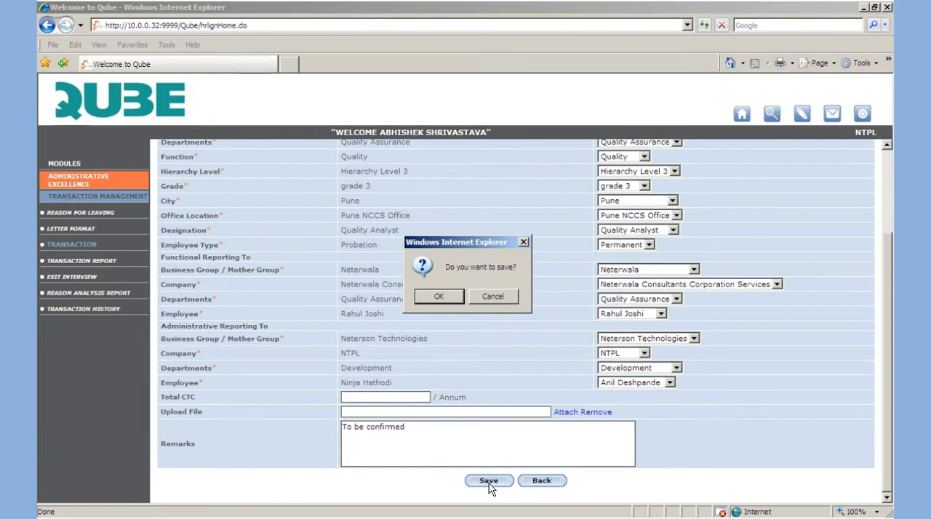
{"action": "left_click", "coordinate": [447, 296]}
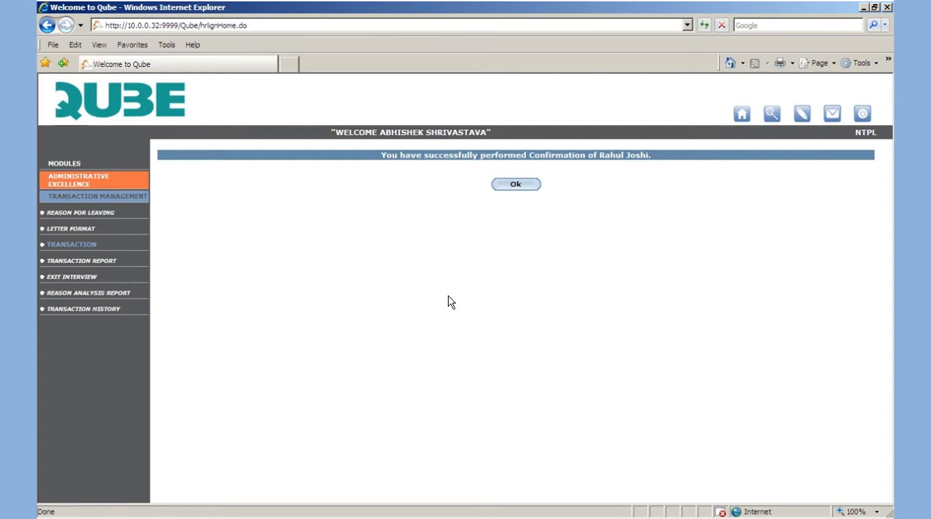
{"action": "left_click", "coordinate": [516, 184]}
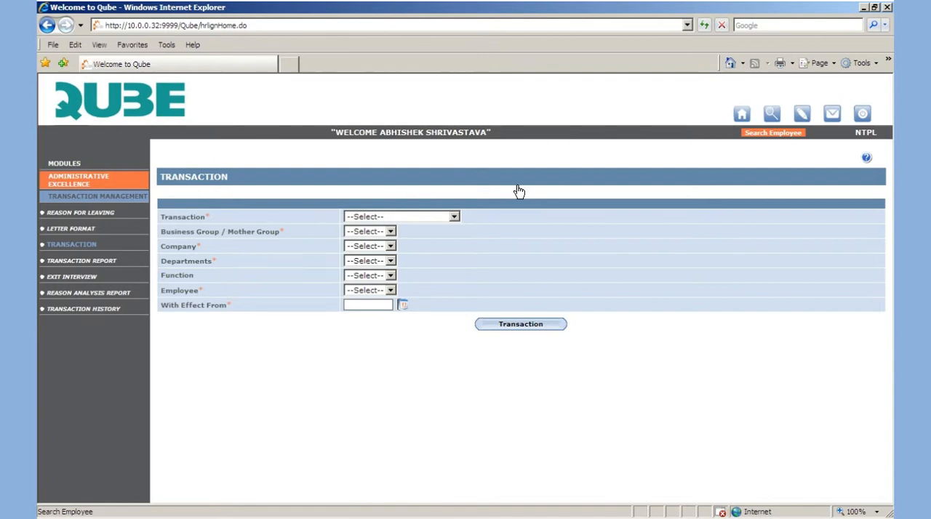
Search the employee records by the beginning of the confirmed employee's first name
{"action": "left_click", "coordinate": [772, 115]}
{"action": "type", "text": "rah"}
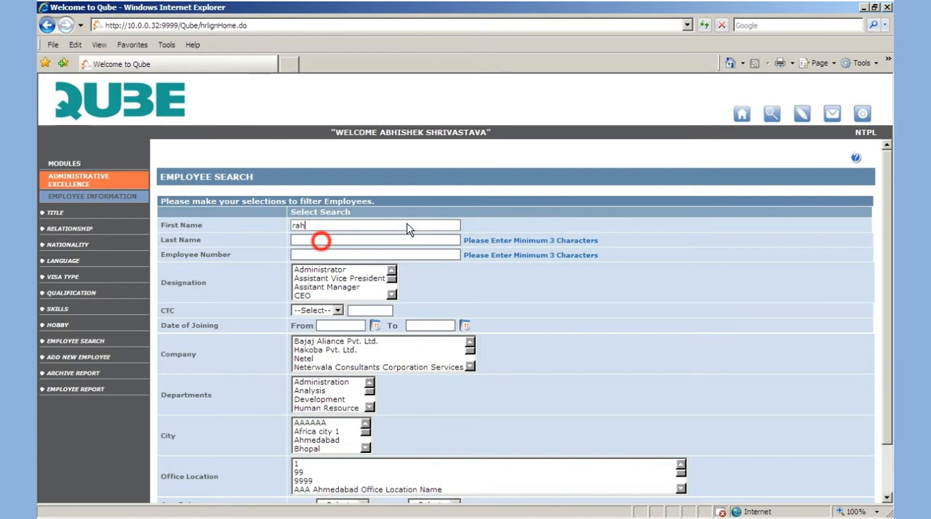
{"action": "type", "text": "u"}
{"action": "left_click", "coordinate": [323, 242]}
{"action": "scroll", "coordinate": [714, 484], "scroll_direction": "down", "scroll_amount": 1}
{"action": "left_click", "coordinate": [489, 481]}
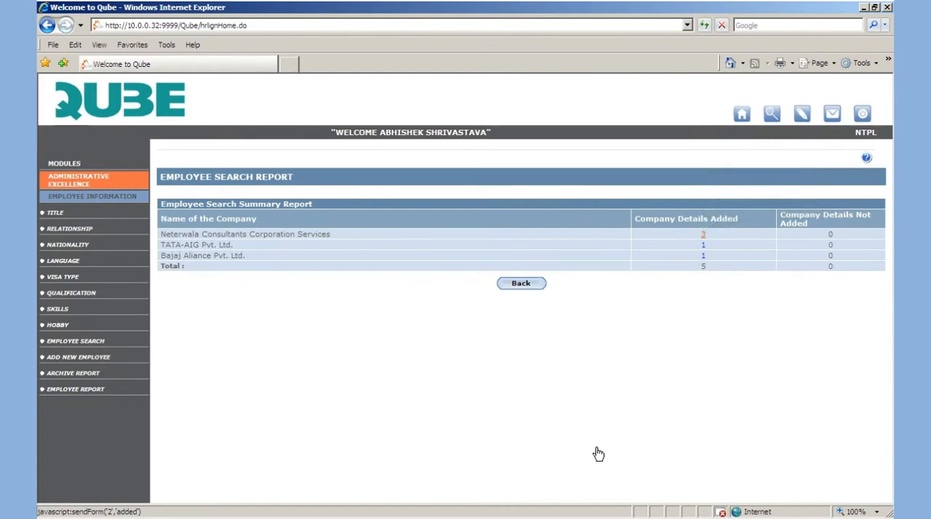
Open the Quality Analyst's record under Neterwala Consultants Corporation Services and show the career details
{"action": "left_click", "coordinate": [703, 234]}
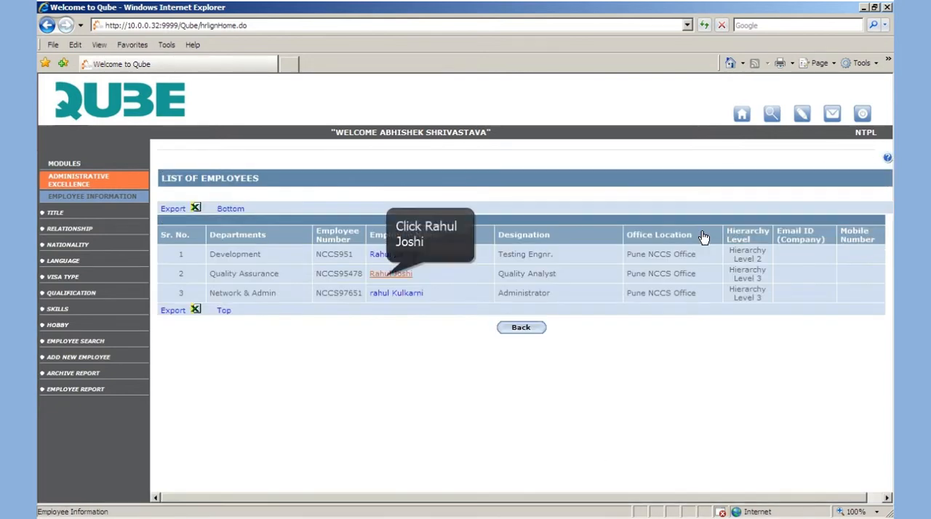
{"action": "left_click", "coordinate": [393, 270]}
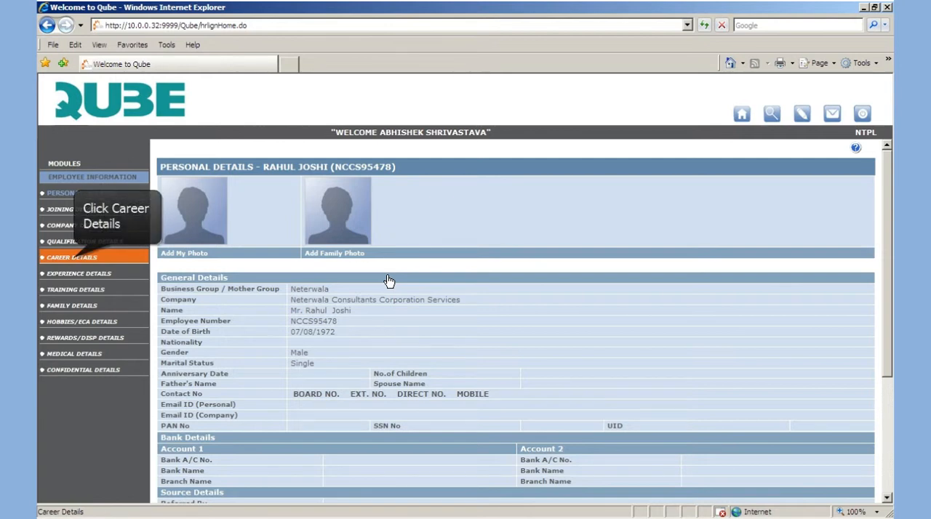
{"action": "left_click", "coordinate": [73, 256]}
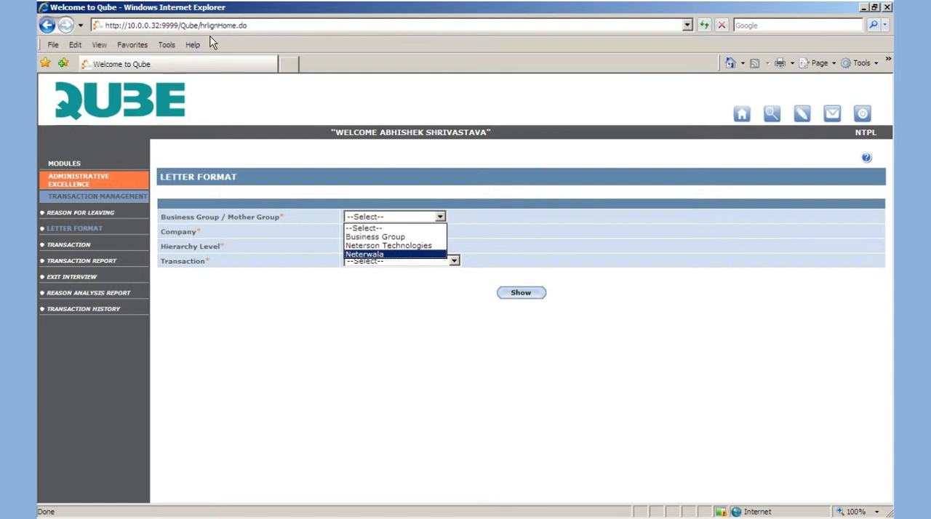
In Neterwala Consultants Corporation Services' Confirmation letter format, move the SysDate line above "To", remove the department and company name labels, and save
{"action": "left_click", "coordinate": [364, 254]}
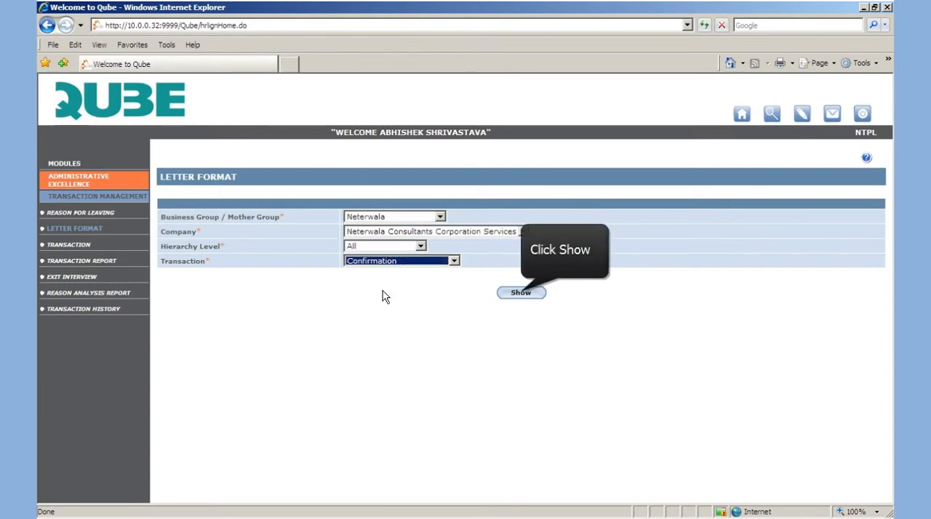
{"action": "left_click", "coordinate": [521, 292]}
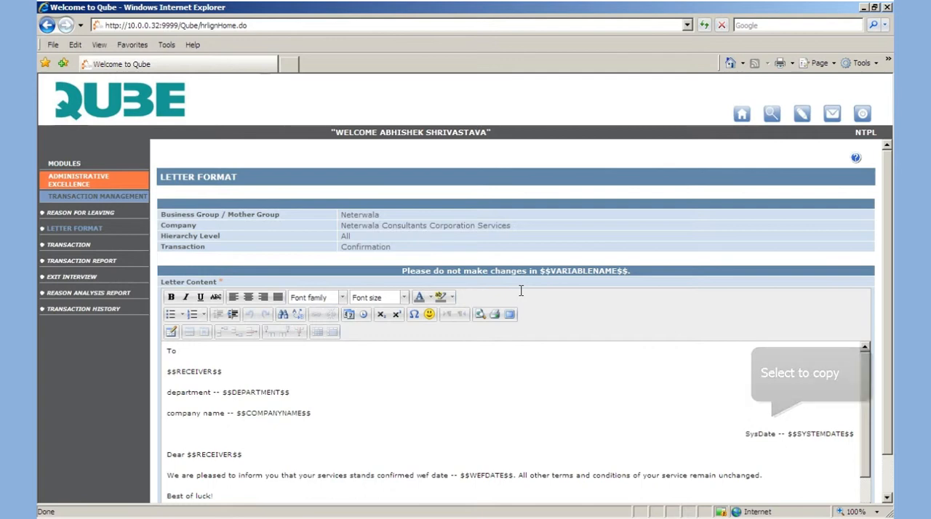
{"action": "left_click", "coordinate": [745, 434]}
{"action": "key", "text": "shift+End"}
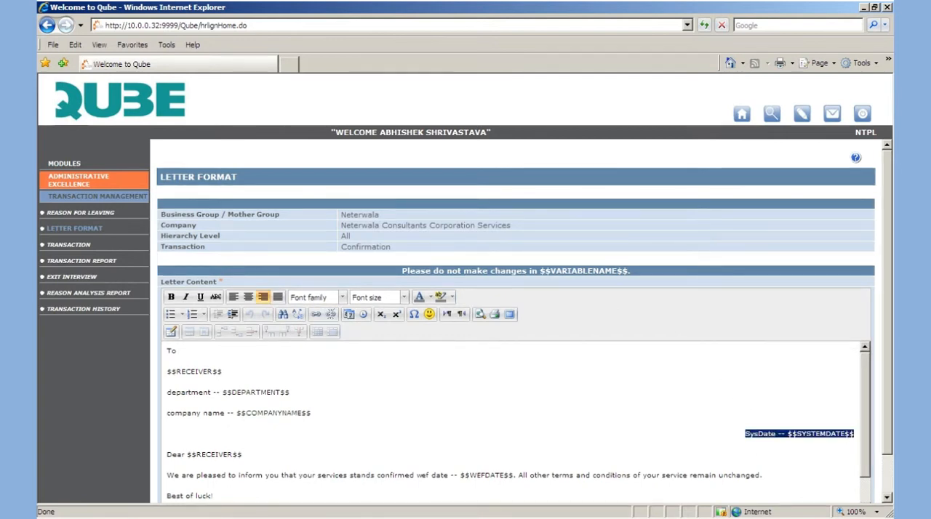
{"action": "key", "text": "ctrl+x"}
{"action": "left_click", "coordinate": [167, 351]}
{"action": "key", "text": "Return"}
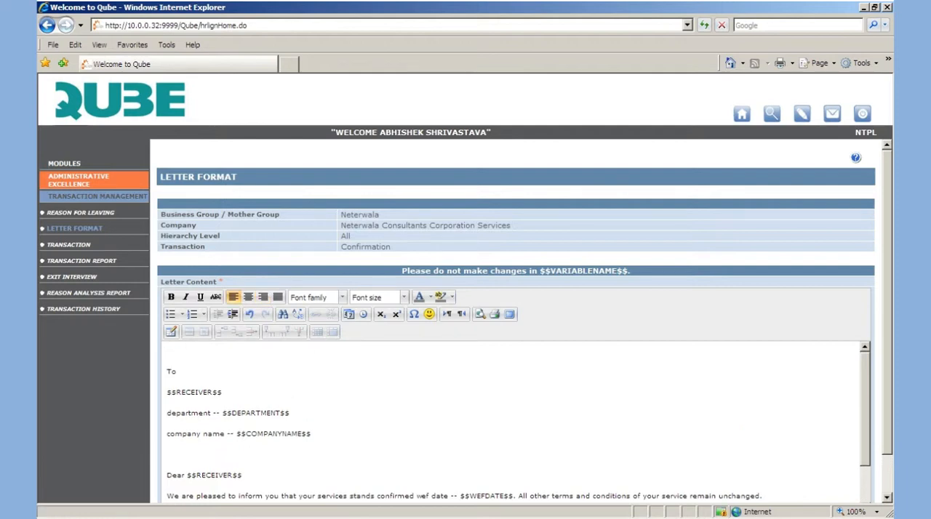
{"action": "key", "text": "ctrl+v"}
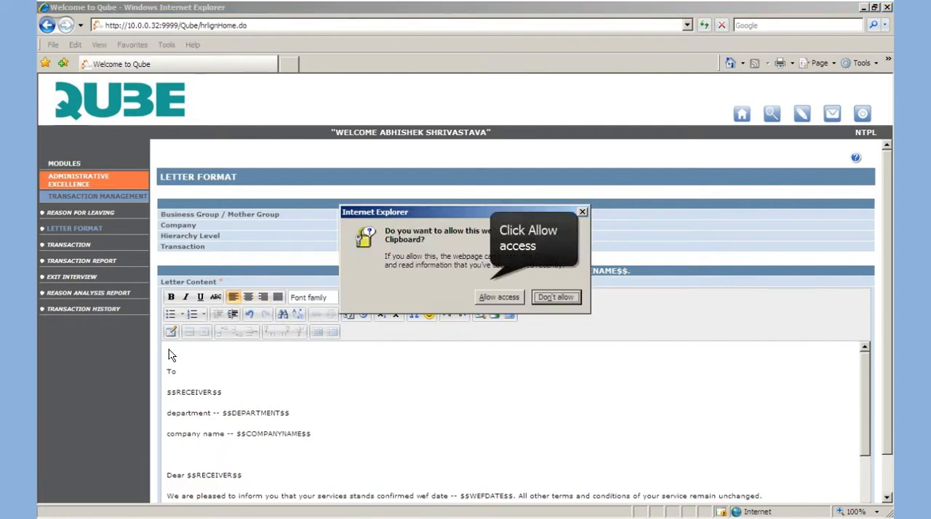
{"action": "left_click", "coordinate": [499, 297]}
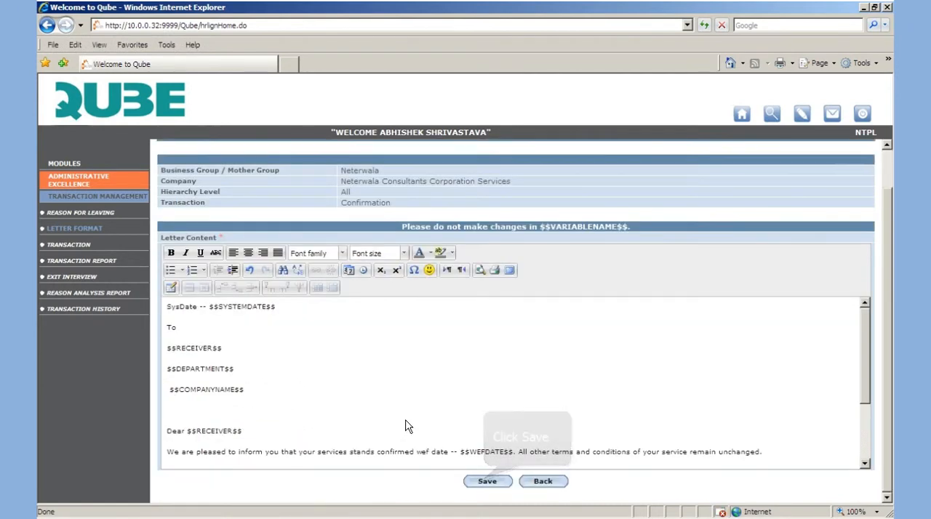
{"action": "left_click", "coordinate": [488, 482]}
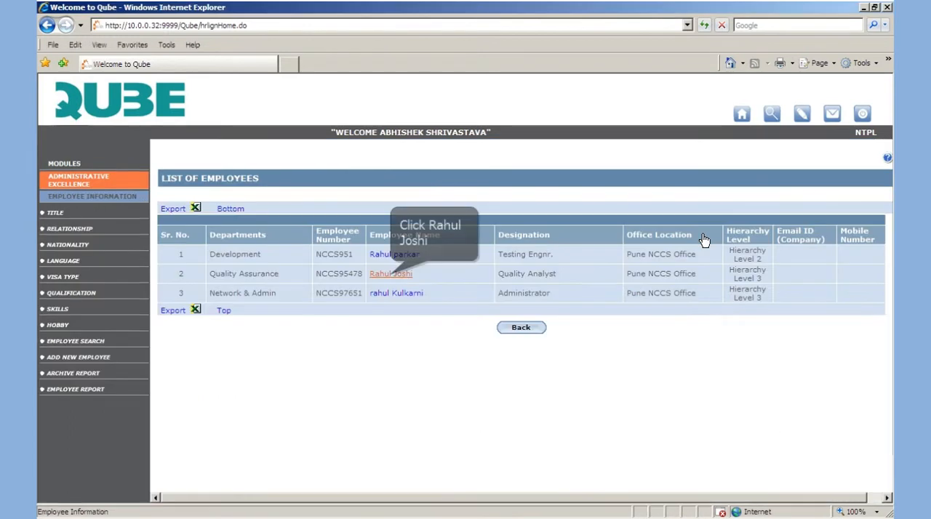
Open the Quality Analyst's career details again and generate the Confirmation Letter effective 20/10/2011
{"action": "left_click", "coordinate": [391, 275]}
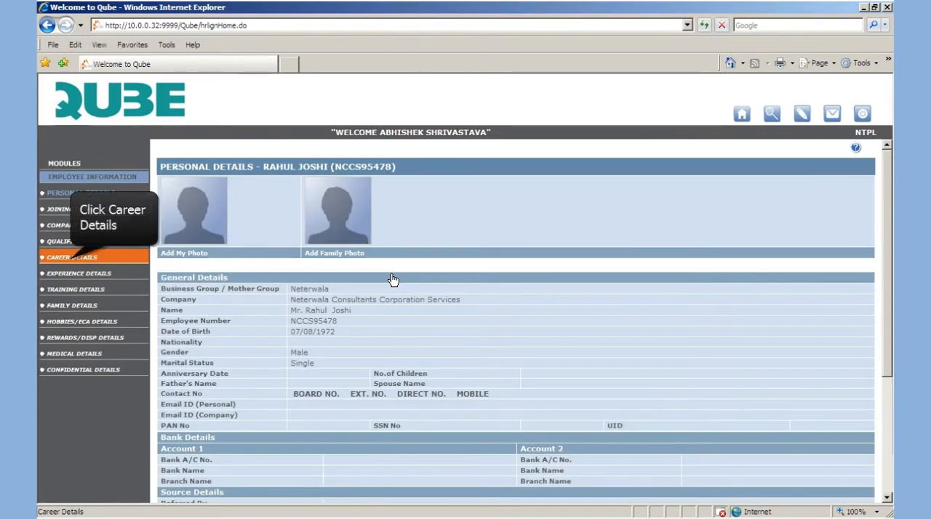
{"action": "left_click", "coordinate": [73, 260]}
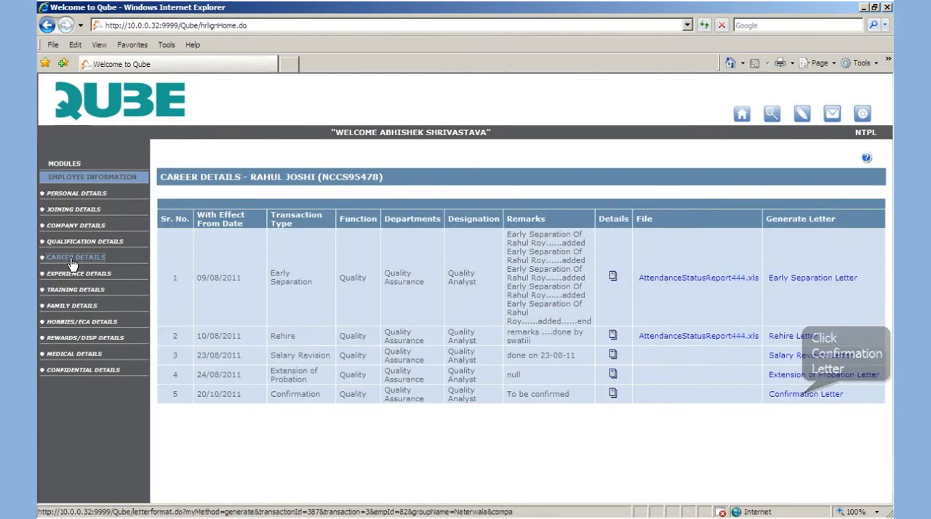
{"action": "left_click", "coordinate": [803, 394]}
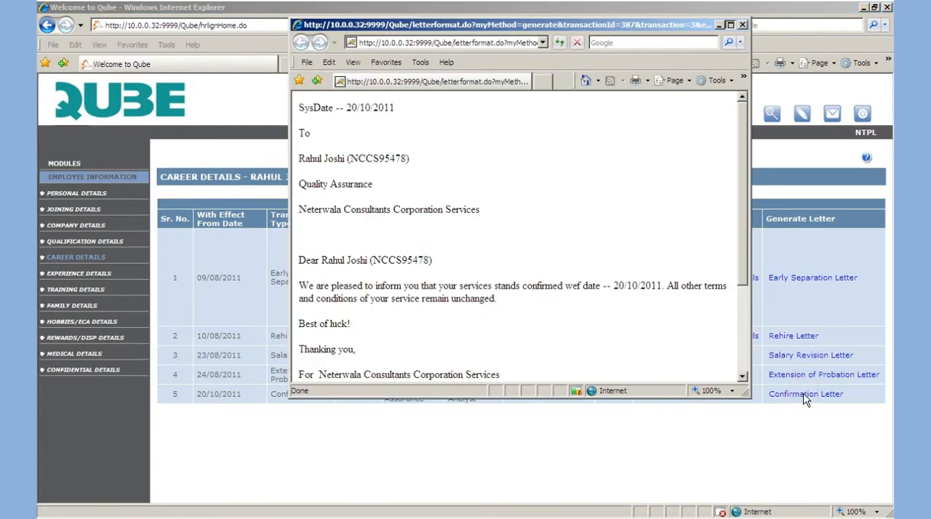
Maximize the confirmation letter window, print one copy of all pages on the HP LaserJet, and close the letter
{"action": "left_click", "coordinate": [731, 25]}
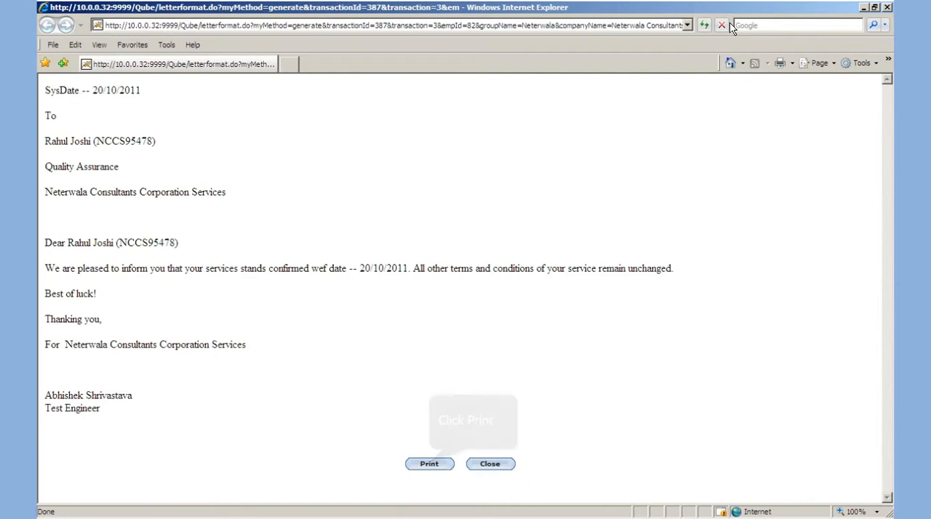
{"action": "left_click", "coordinate": [429, 465]}
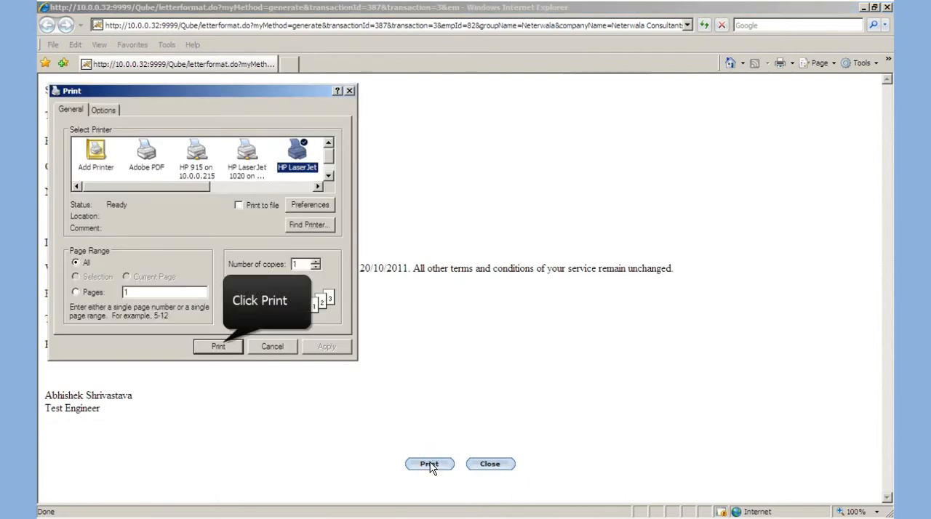
{"action": "left_click", "coordinate": [222, 347]}
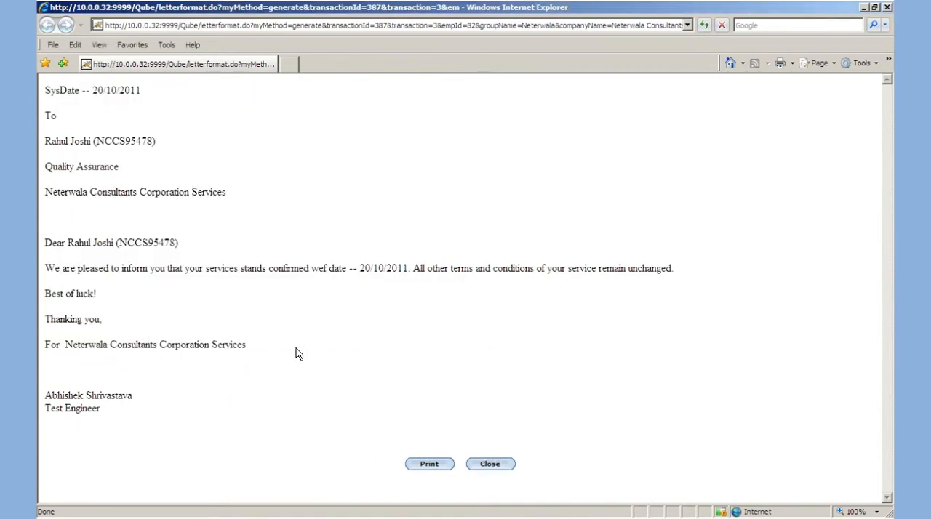
{"action": "left_click", "coordinate": [483, 466]}
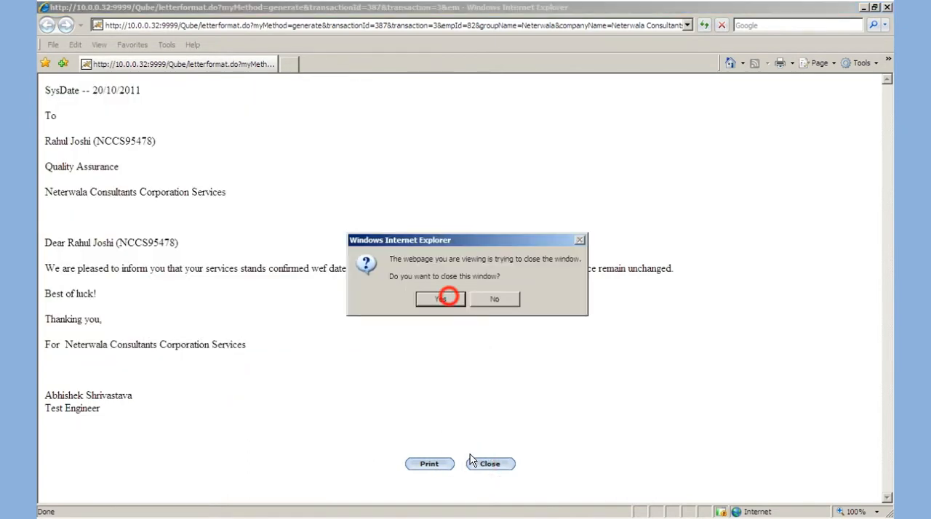
{"action": "left_click", "coordinate": [441, 299]}
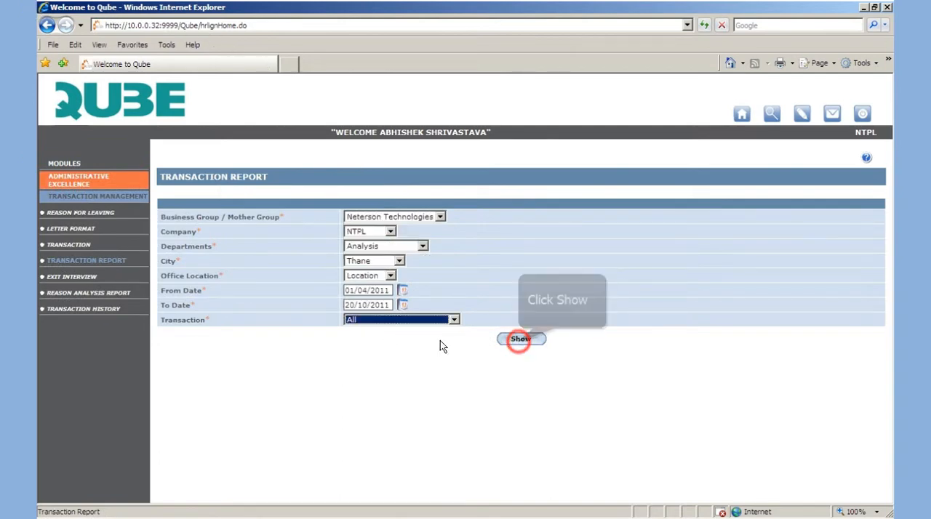
Show the transaction report for the Neterson Technologies business group
{"action": "left_click", "coordinate": [520, 342]}
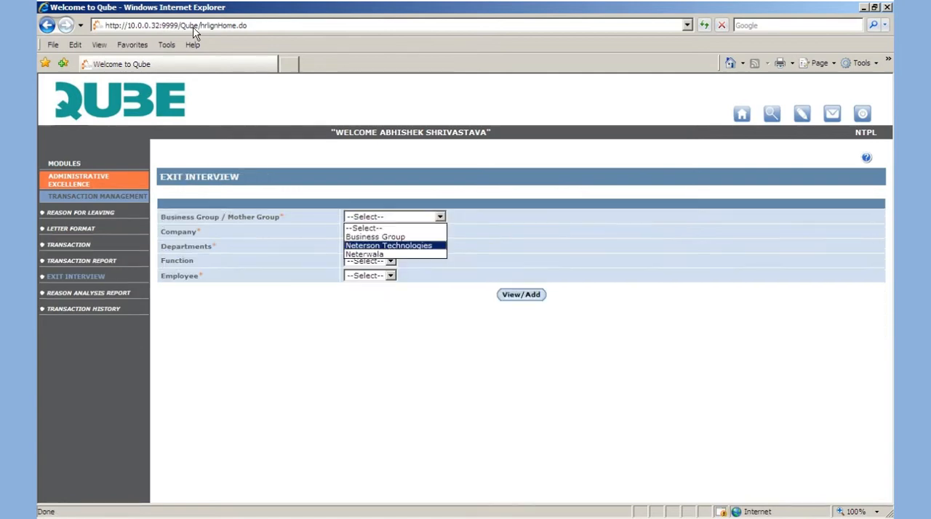
Open the exit interview form for the Analysis department employee of NTPL, Neterson Technologies, and review it through to the feedback questions
{"action": "left_click", "coordinate": [388, 246]}
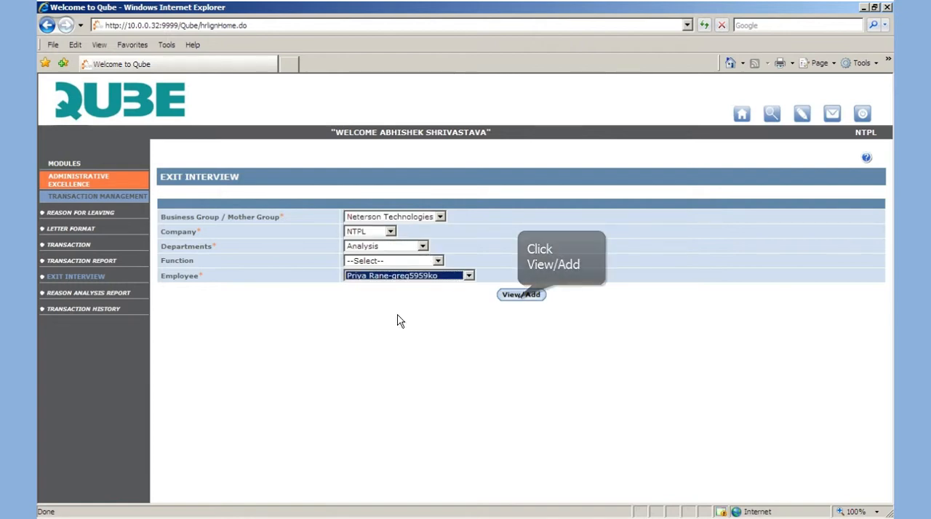
{"action": "left_click", "coordinate": [520, 295]}
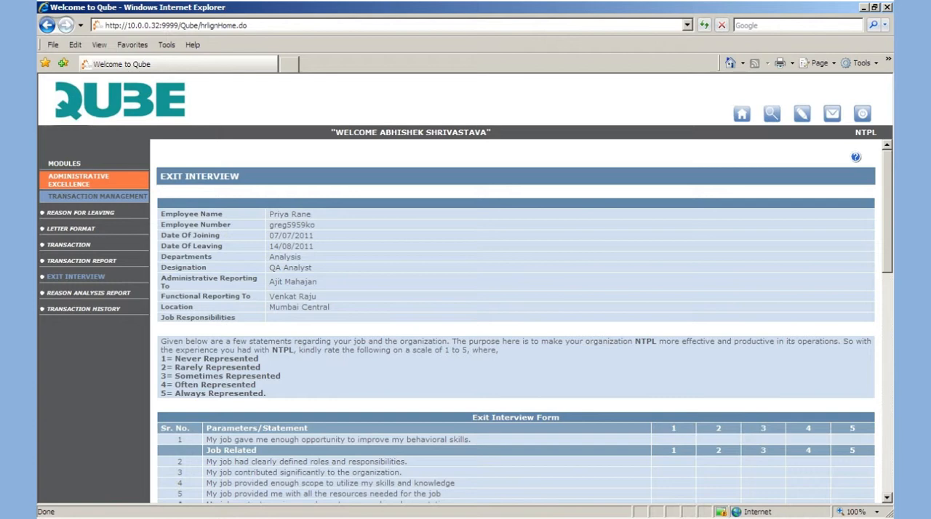
{"action": "scroll", "coordinate": [515, 321], "scroll_direction": "down", "scroll_amount": 1}
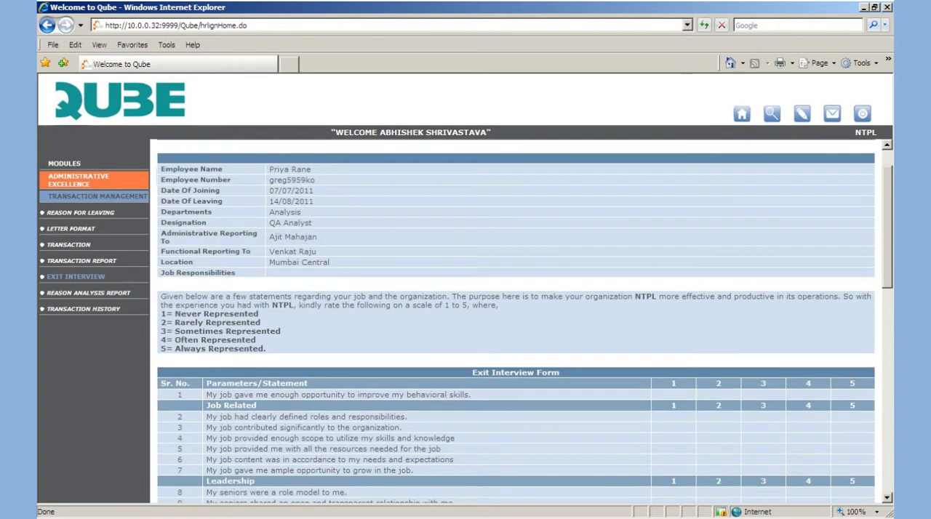
{"action": "scroll", "coordinate": [516, 320], "scroll_direction": "down", "scroll_amount": 9}
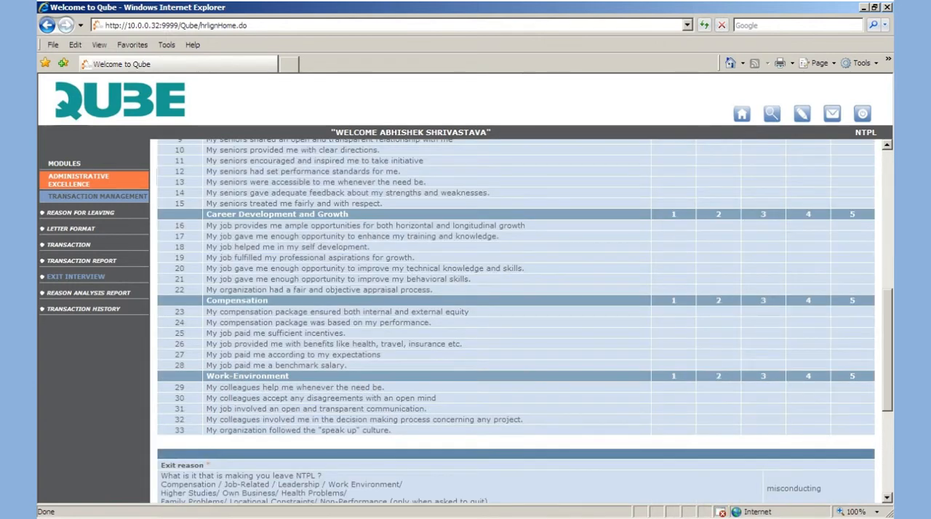
{"action": "scroll", "coordinate": [516, 320], "scroll_direction": "down", "scroll_amount": 4}
{"action": "scroll", "coordinate": [516, 320], "scroll_direction": "down", "scroll_amount": 2}
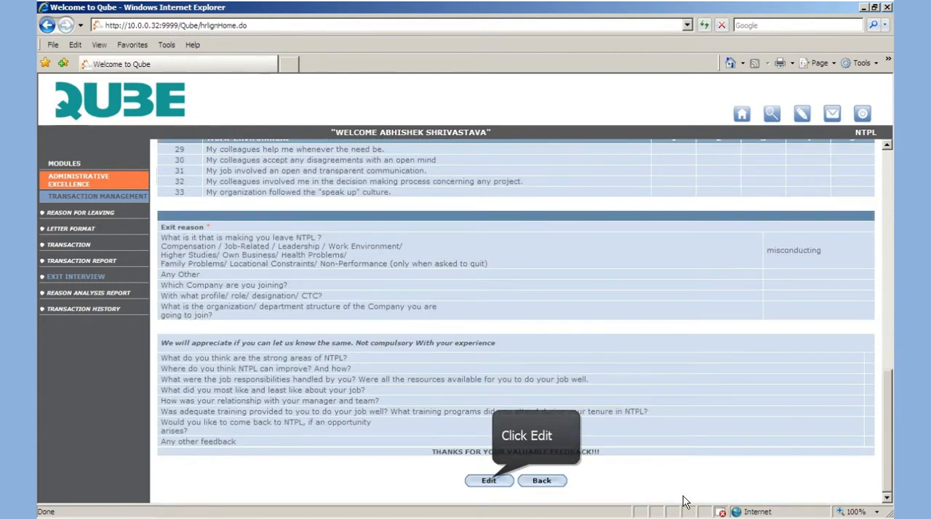
Open the exit interview for editing and enter "preparing analytical reports" as the job responsibilities
{"action": "left_click", "coordinate": [488, 481]}
{"action": "type", "text": "ana"}
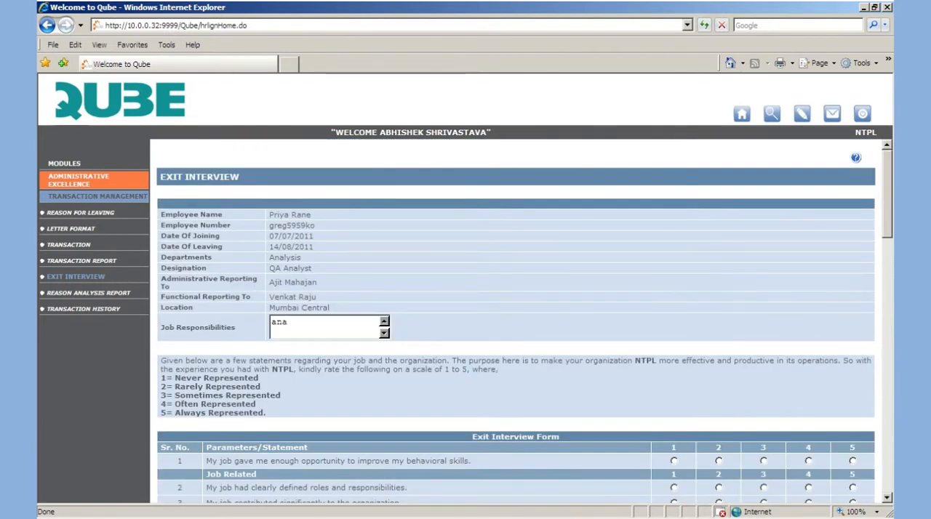
{"action": "type", "text": "lytical report"}
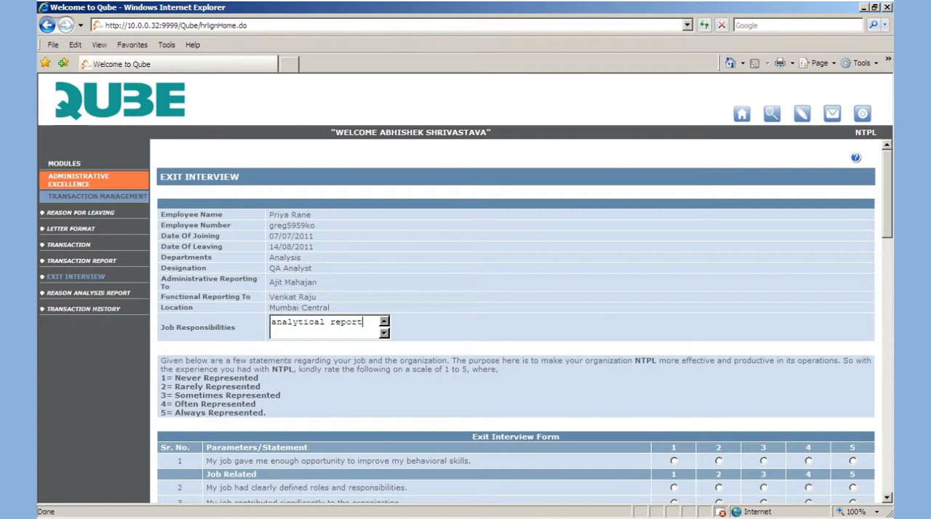
{"action": "type", "text": "s"}
{"action": "key", "text": "Home"}
{"action": "type", "text": "prepa"}
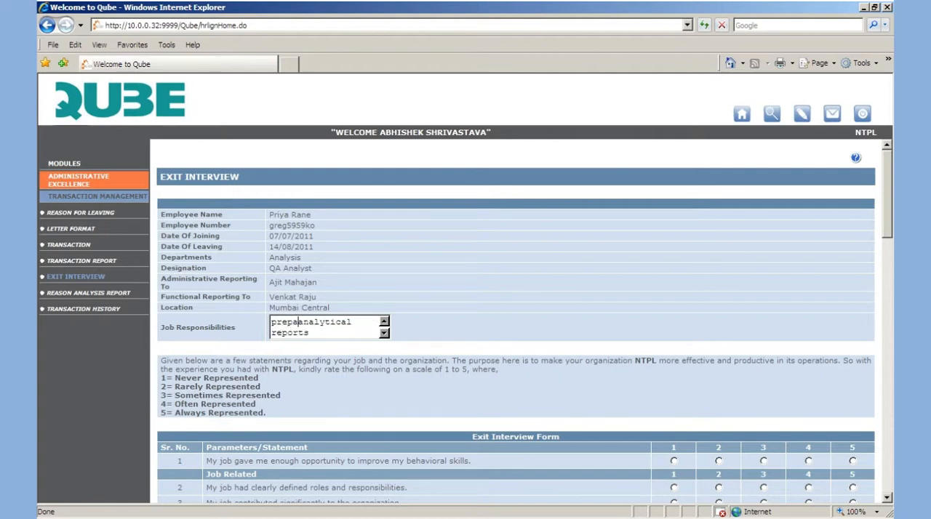
{"action": "type", "text": "ring"}
Rate statements 1, 3, 5, 6, 9, 21 and 26 as 2, statements 17 and 20 as 1, and statement 30 as 3
{"action": "scroll", "coordinate": [516, 321], "scroll_direction": "down", "scroll_amount": 4}
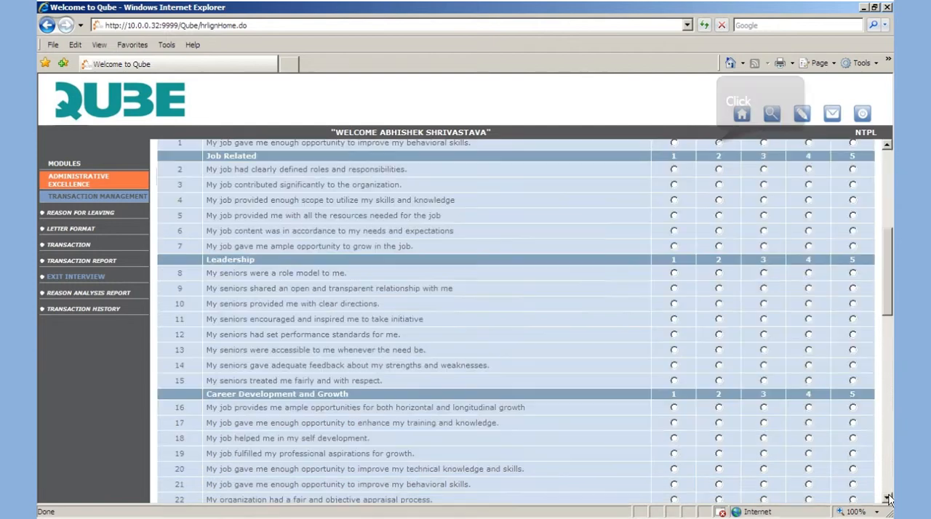
{"action": "left_click", "coordinate": [719, 185]}
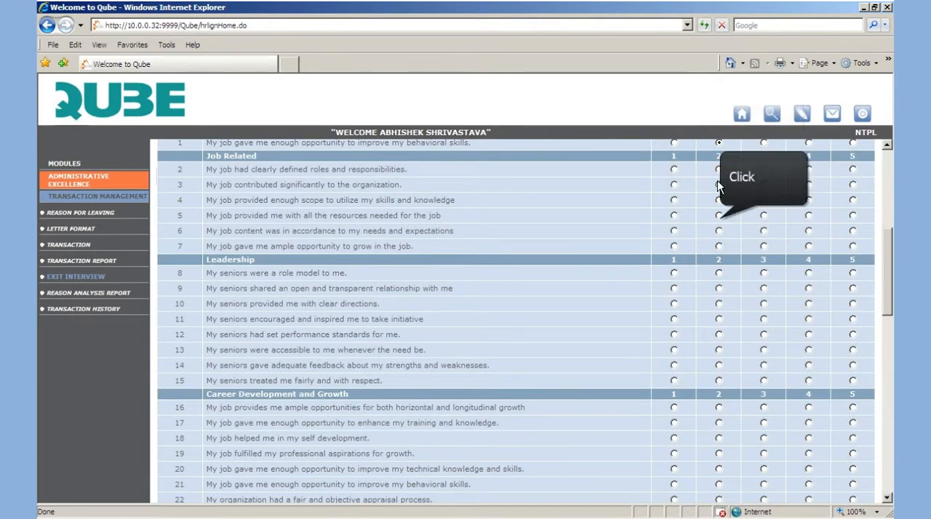
{"action": "left_click", "coordinate": [719, 216]}
{"action": "left_click", "coordinate": [719, 230]}
{"action": "left_click", "coordinate": [719, 288]}
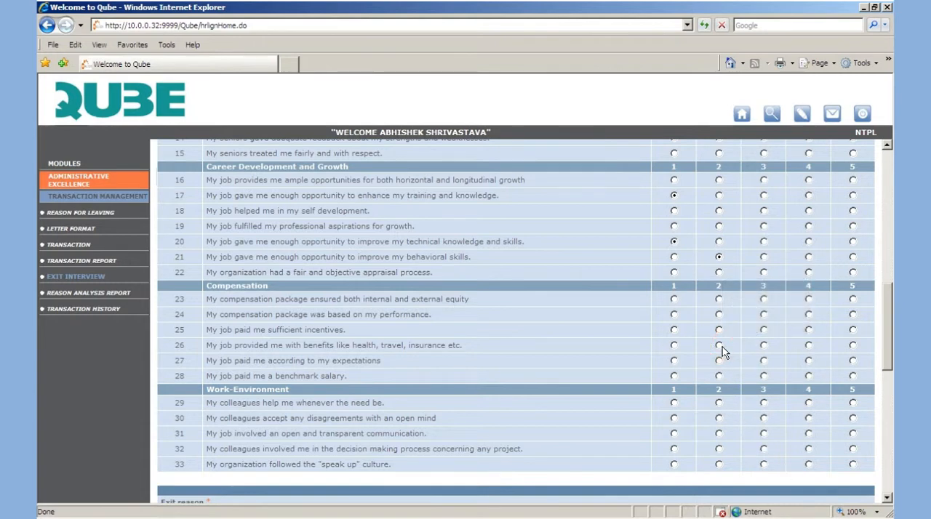
{"action": "left_click", "coordinate": [719, 345]}
{"action": "left_click", "coordinate": [763, 419]}
Answer "Good work environment" for NTPL's strong areas and "pay structure" for where it can improve, and save the exit interview
{"action": "left_click", "coordinate": [887, 474]}
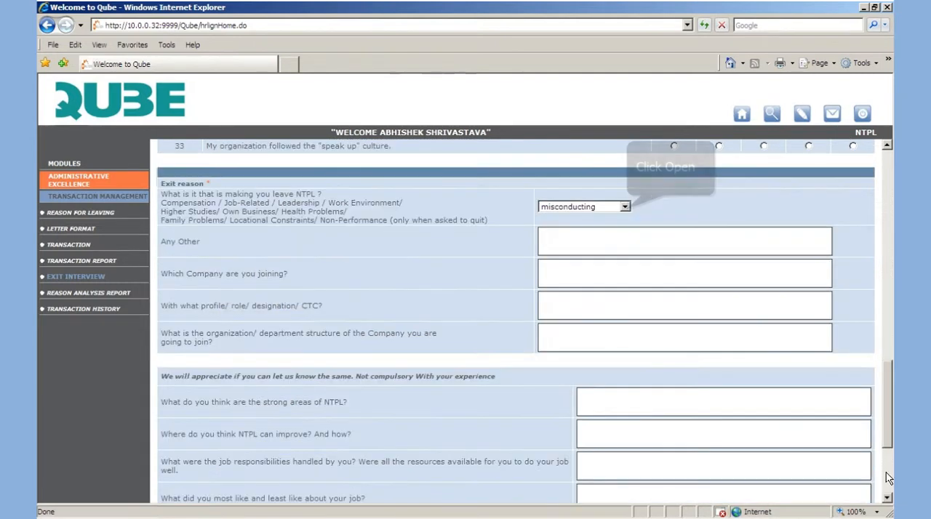
{"action": "left_click", "coordinate": [625, 206]}
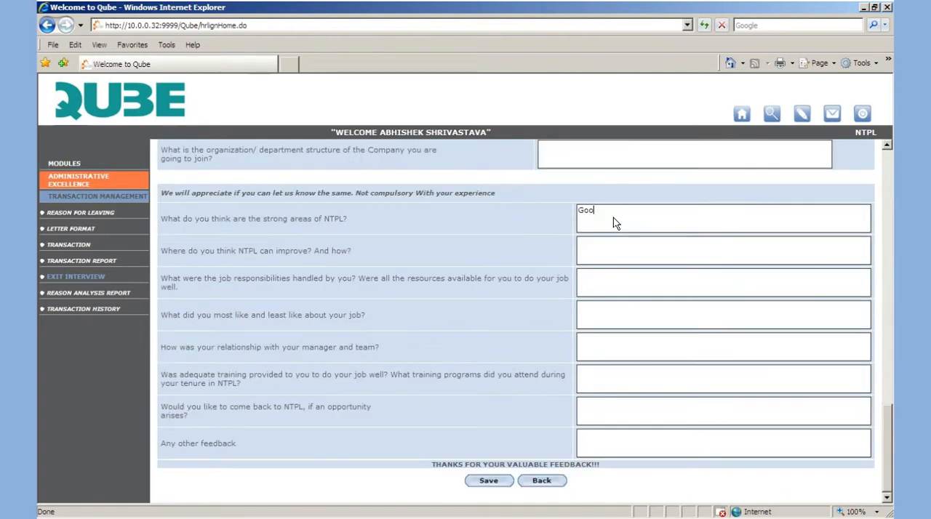
{"action": "type", "text": "d work environment"}
{"action": "key", "text": "Tab"}
{"action": "type", "text": "pay structure"}
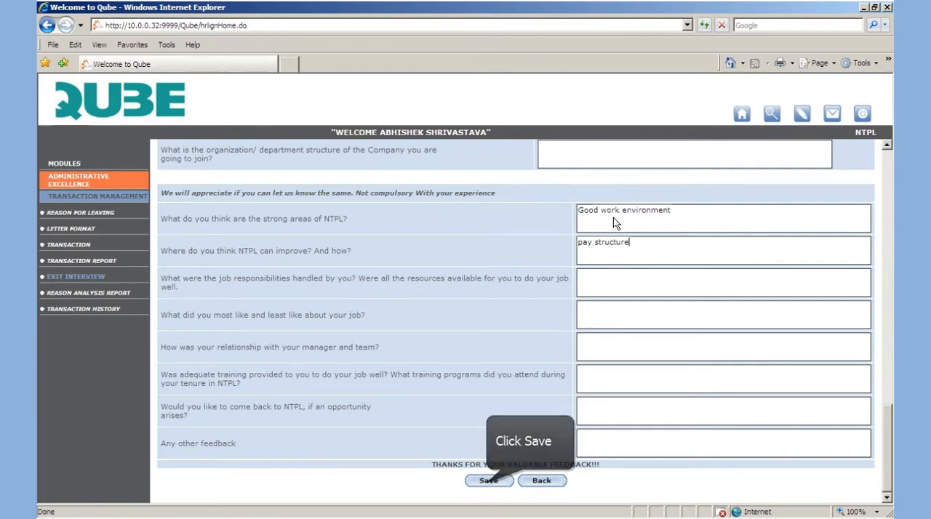
{"action": "type", "text": "s"}
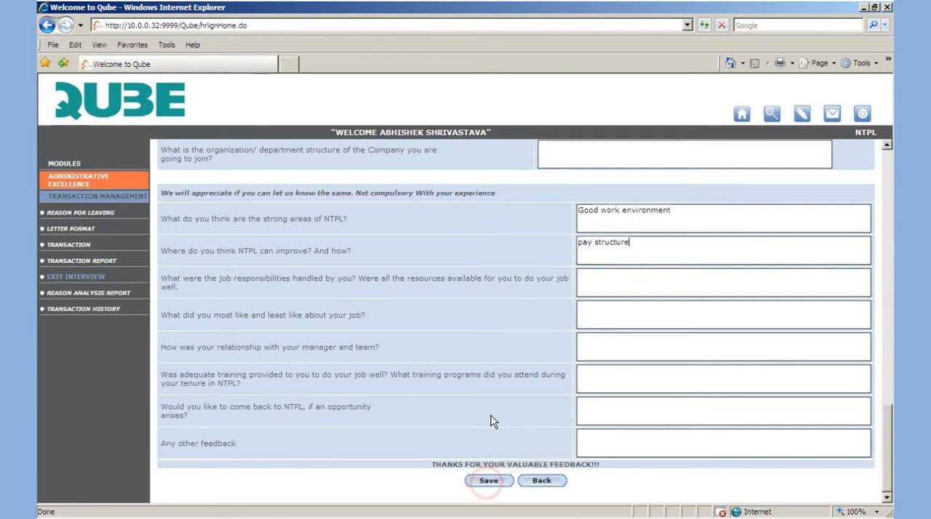
{"action": "left_click", "coordinate": [487, 481]}
{"action": "left_click", "coordinate": [439, 296]}
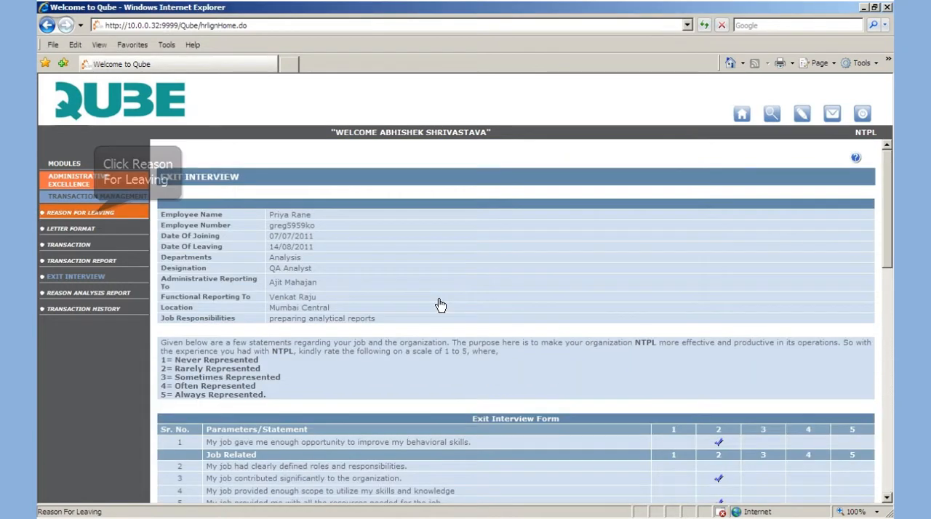
Add "Relocation" to the list of reasons for leaving and save it
{"action": "left_click", "coordinate": [95, 215]}
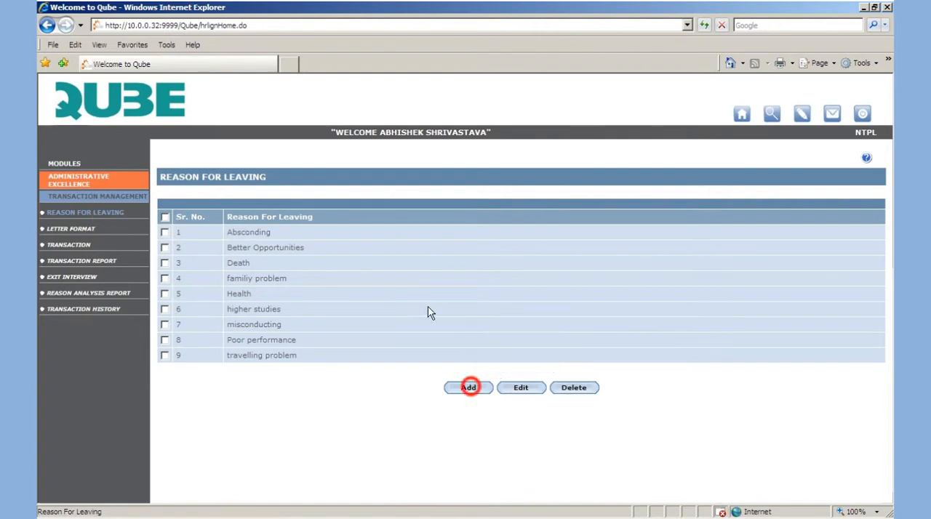
{"action": "left_click", "coordinate": [468, 388]}
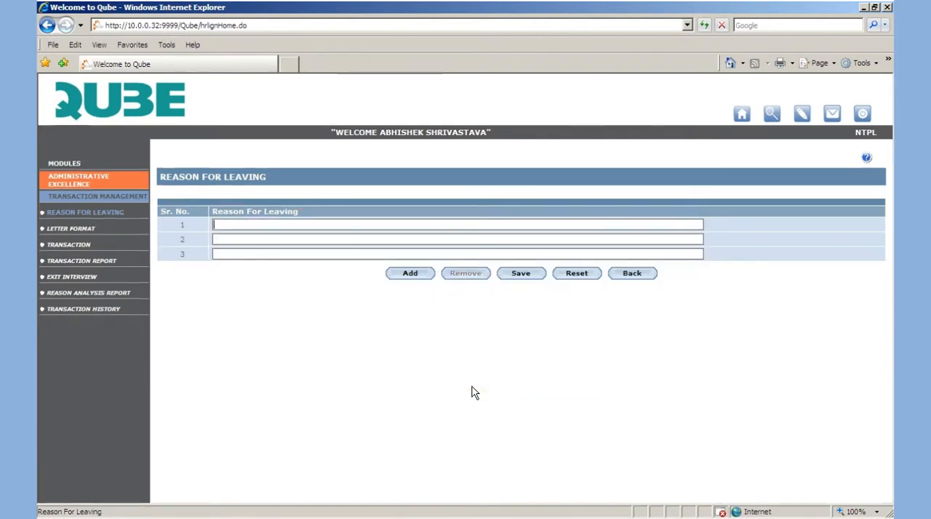
{"action": "type", "text": "Reloc"}
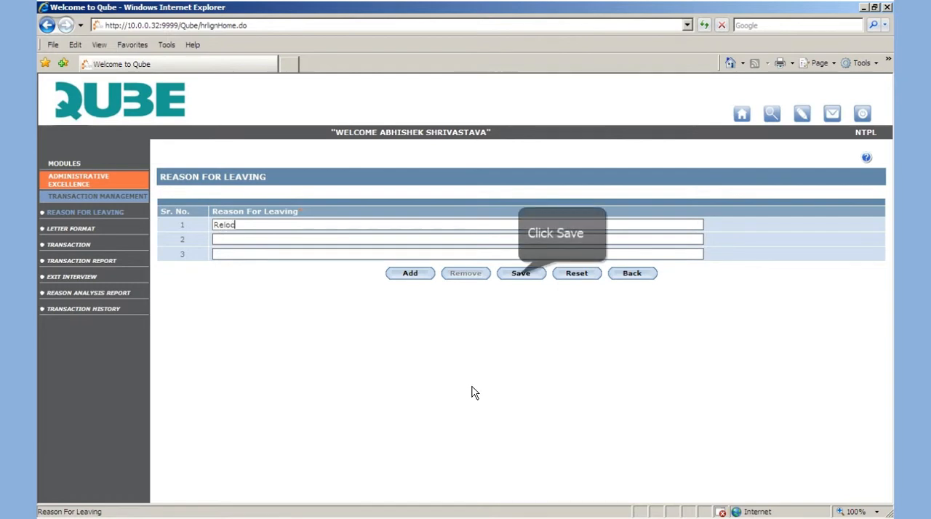
{"action": "type", "text": "atio"}
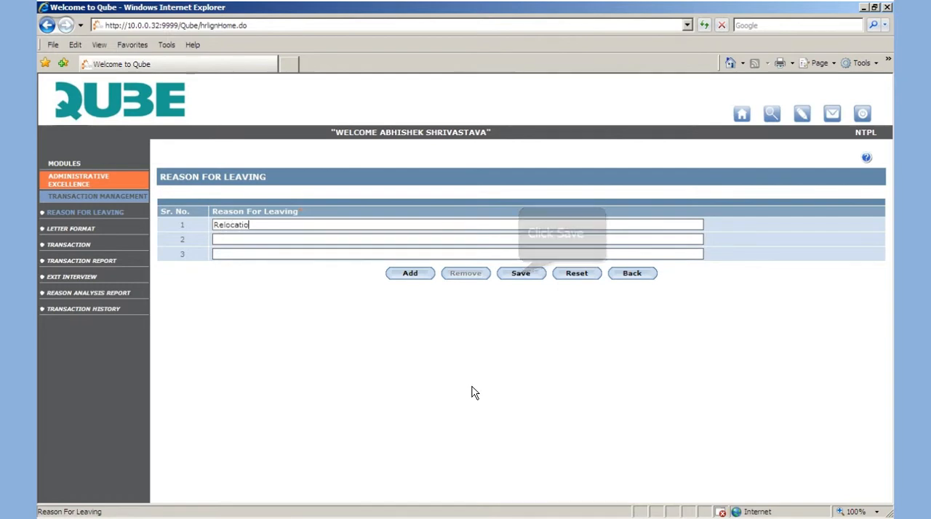
{"action": "type", "text": "n"}
{"action": "left_click", "coordinate": [519, 275]}
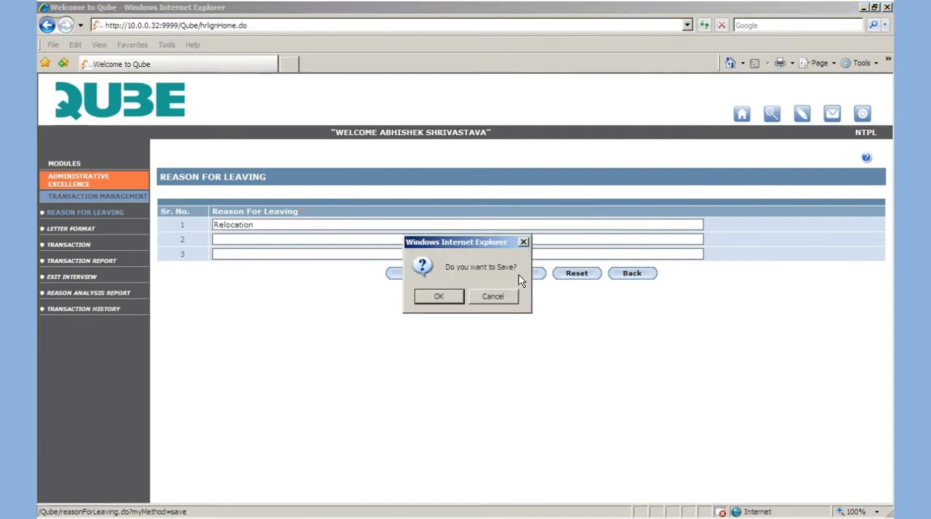
{"action": "left_click", "coordinate": [438, 296]}
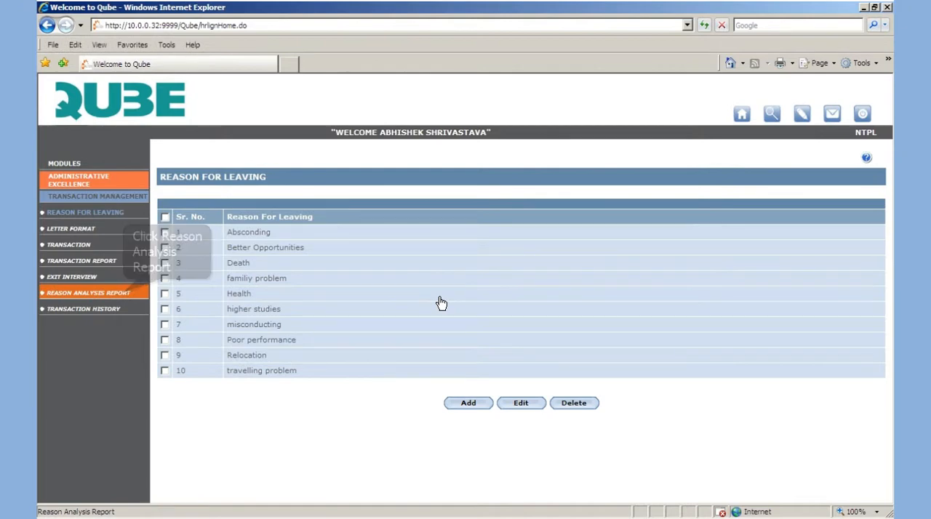
Show the Reason Analysis Report for Neterson Technologies Pvt. Ltd. with the To Date 20/10/2011
{"action": "left_click", "coordinate": [125, 293]}
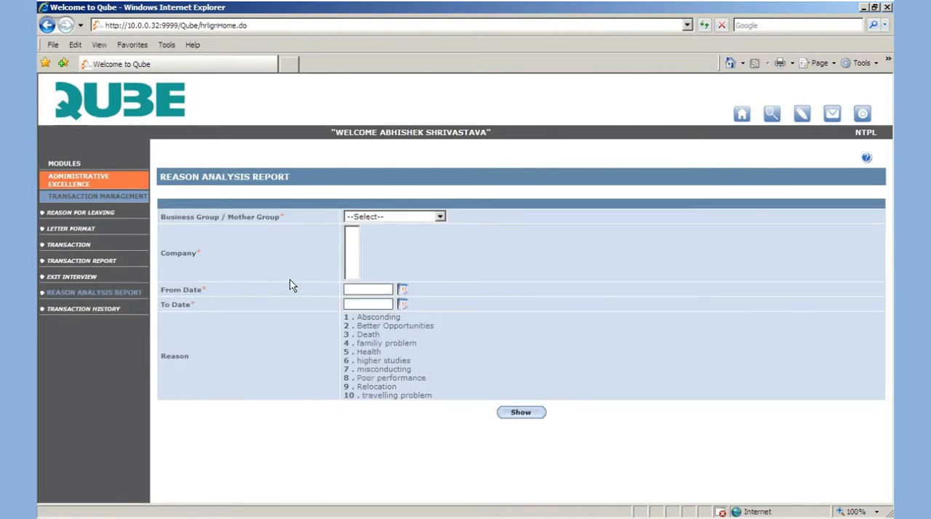
{"action": "left_click", "coordinate": [416, 218]}
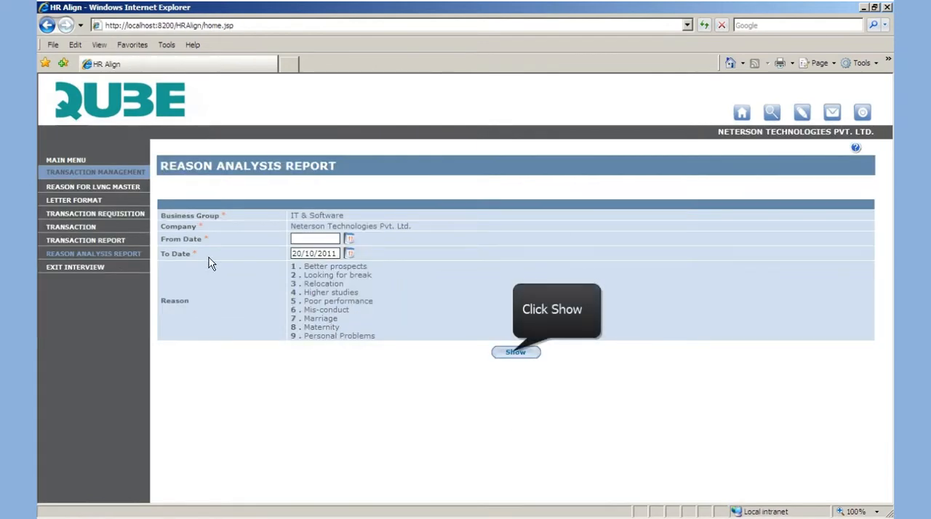
{"action": "left_click", "coordinate": [514, 351]}
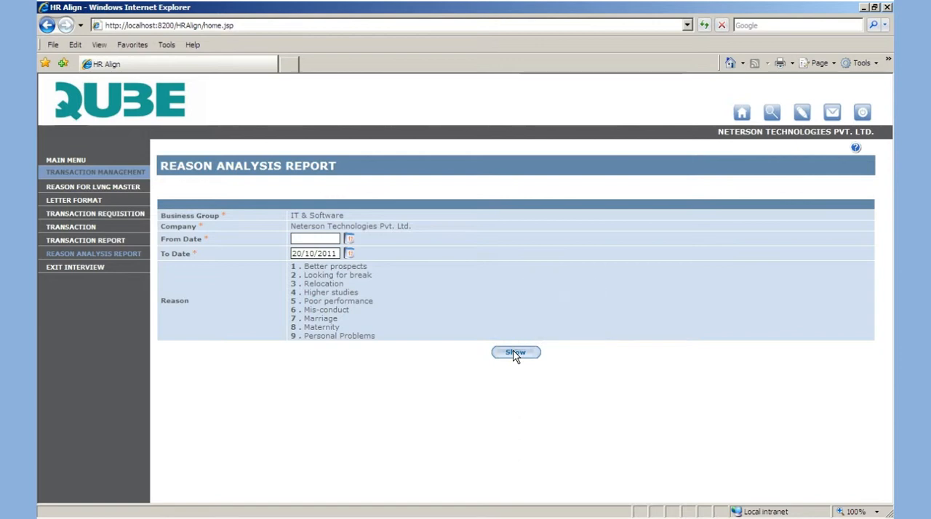